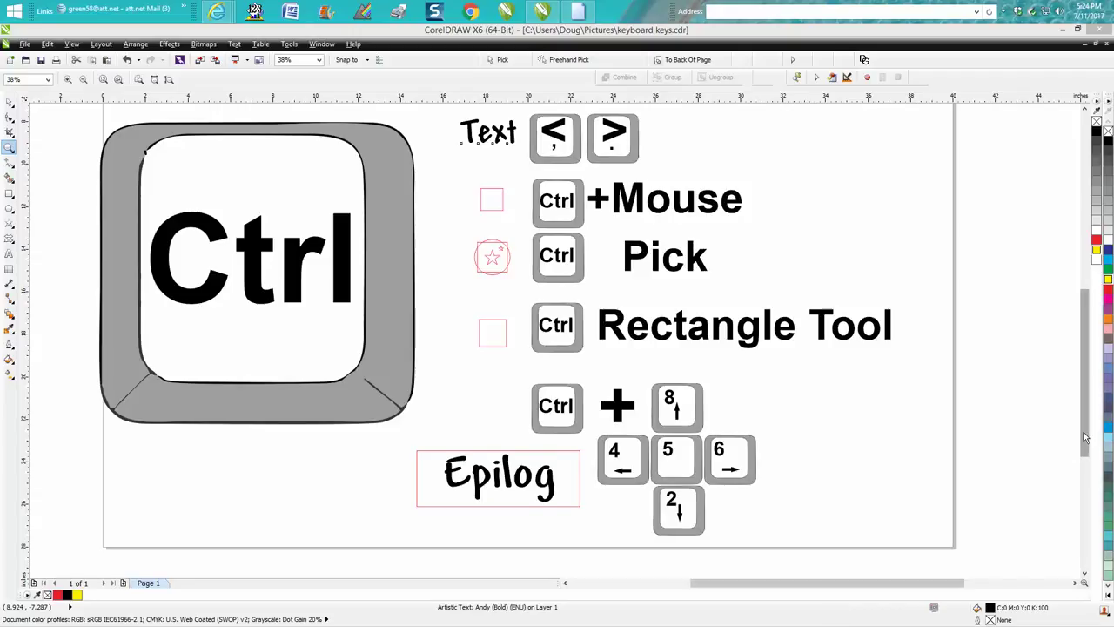
Rotate the 'Text' label 90° with the Ctrl-period shortcut, then undo it back to 0°.
scroll(1084, 438, up, 2)
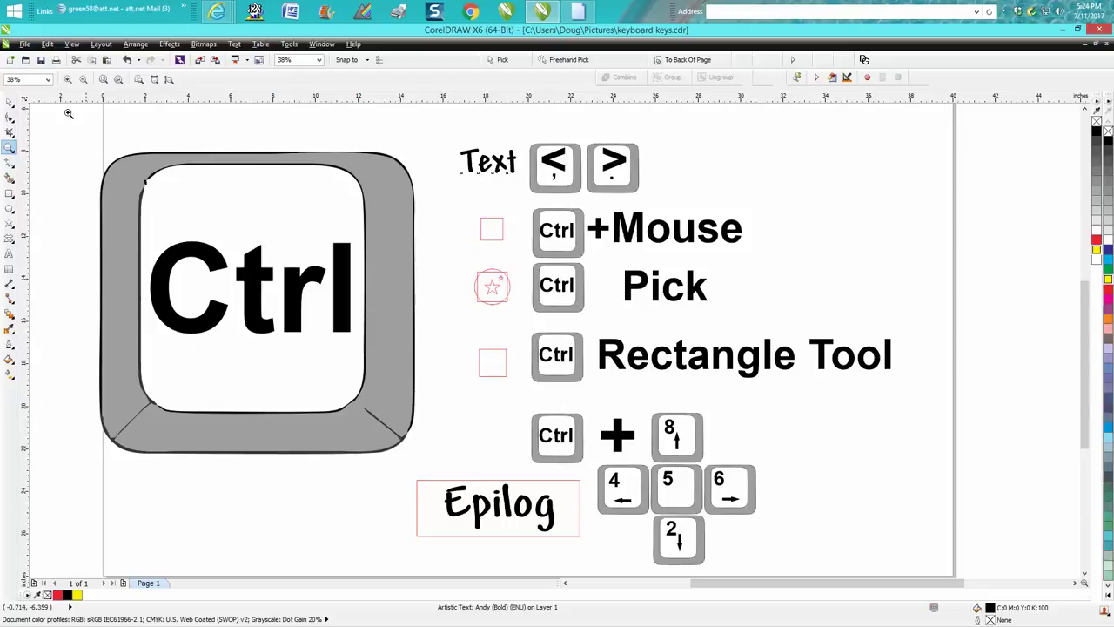
click(8, 101)
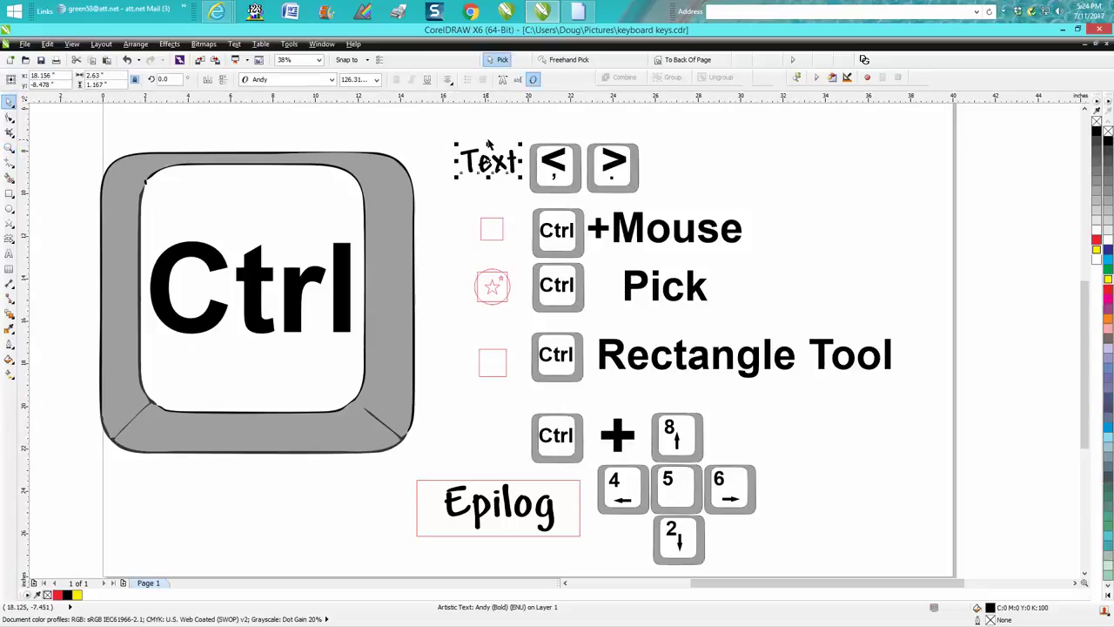
key(period)
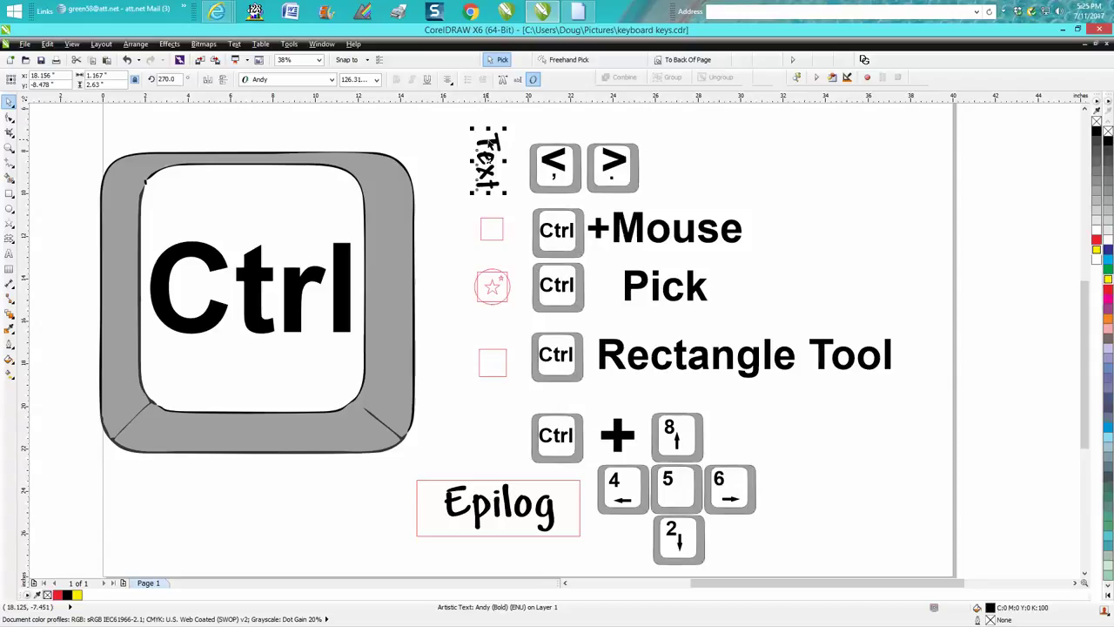
key(ctrl+z)
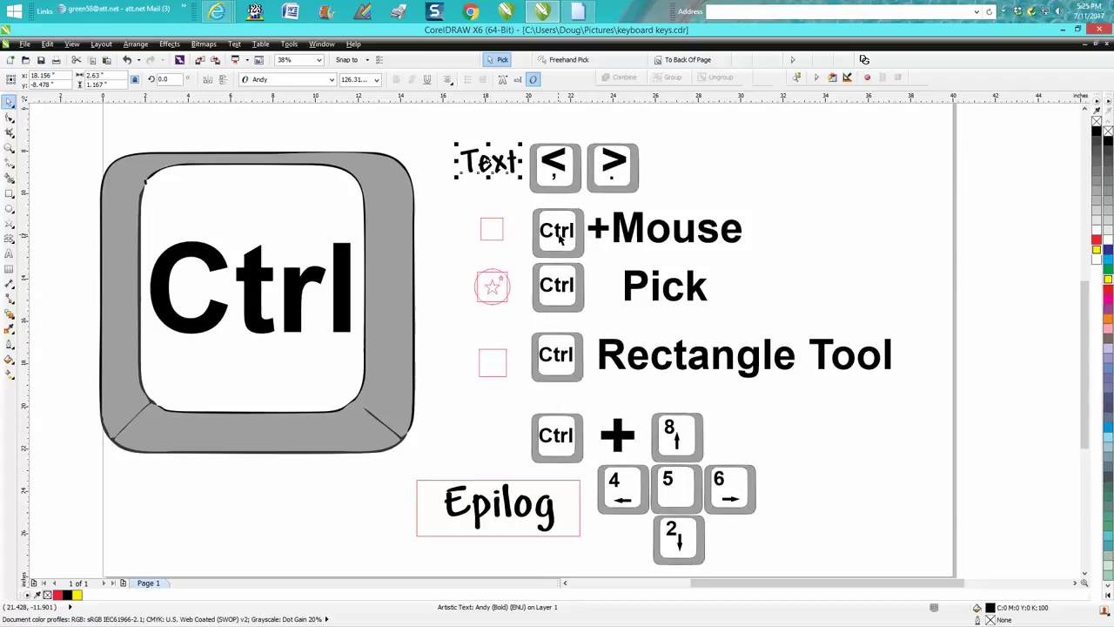
click(504, 235)
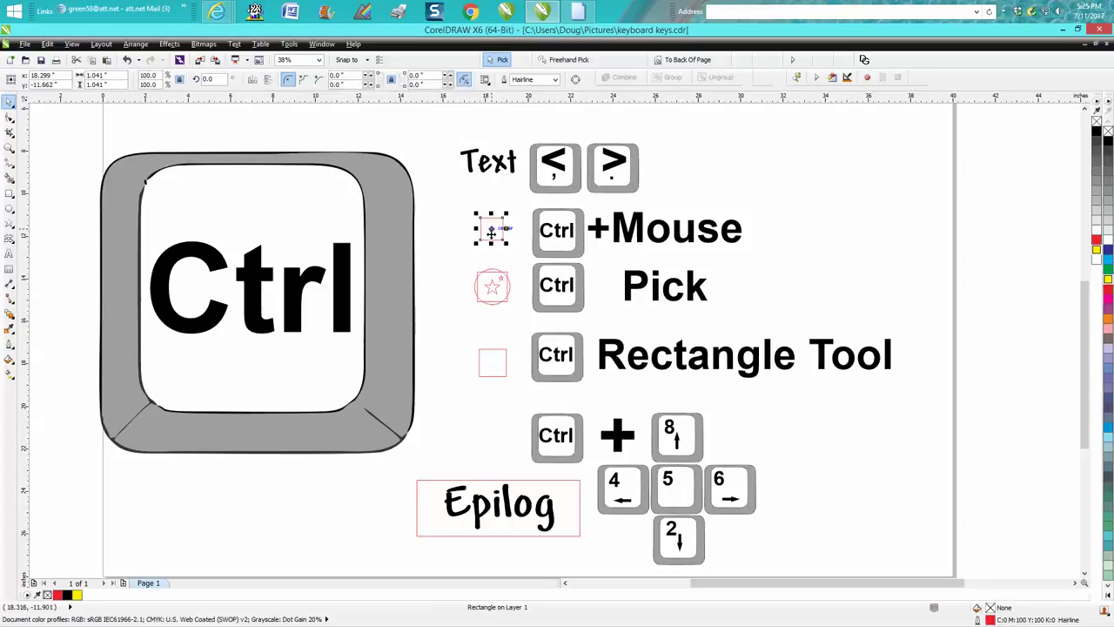
drag(494, 230, 878, 185)
drag(878, 227, 497, 232)
key(Escape)
Zoom into the Ctrl shortcut rows and select the circle-and-star group.
click(9, 148)
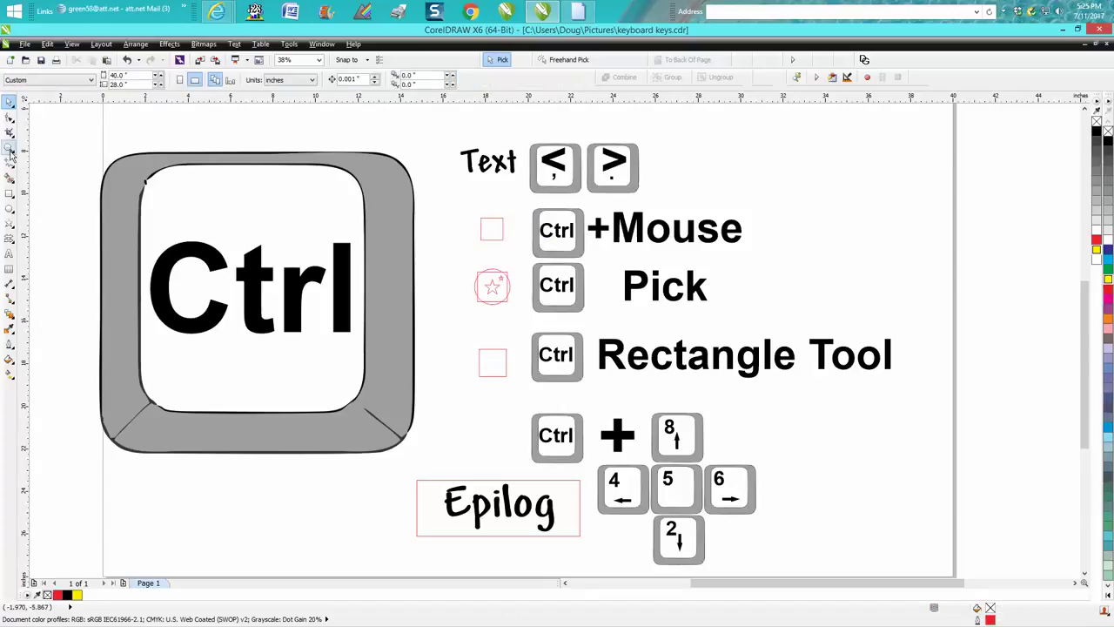
drag(457, 230, 774, 362)
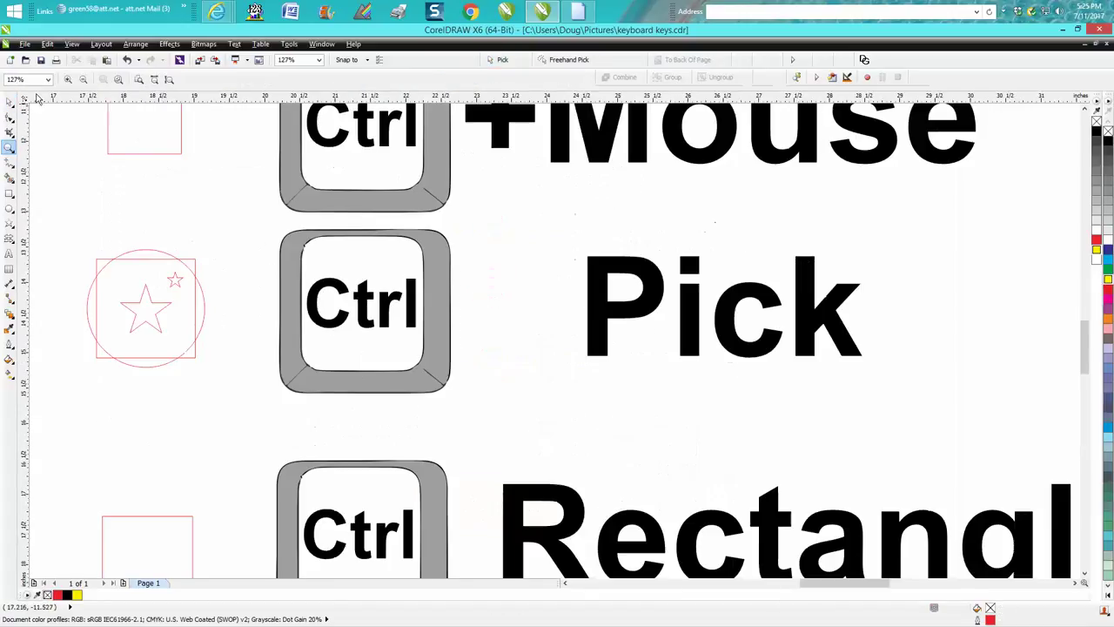
click(9, 102)
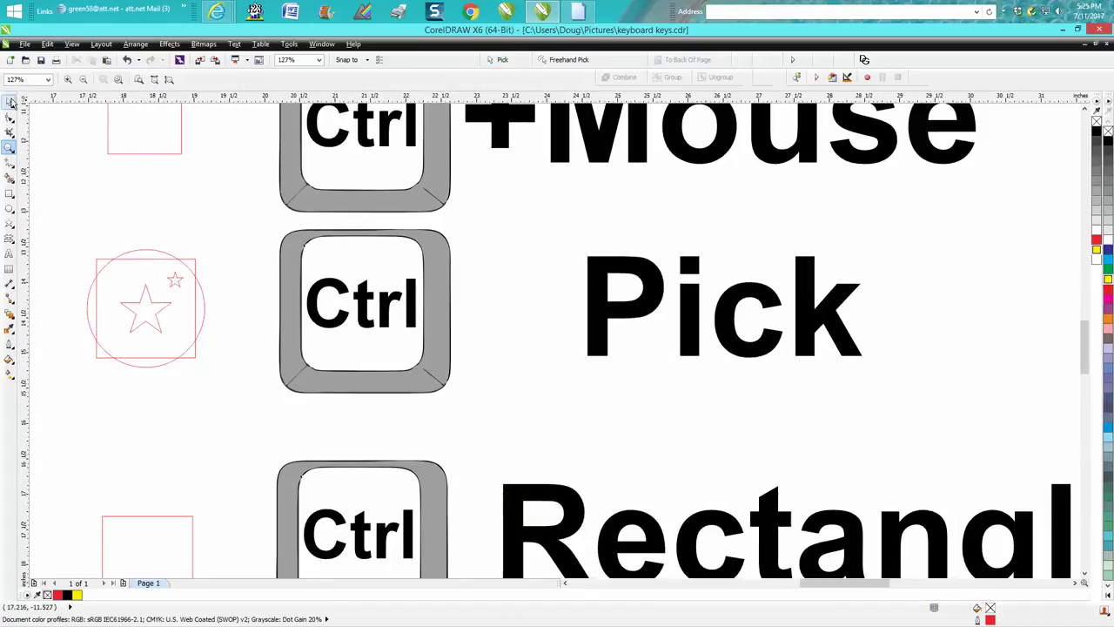
click(174, 281)
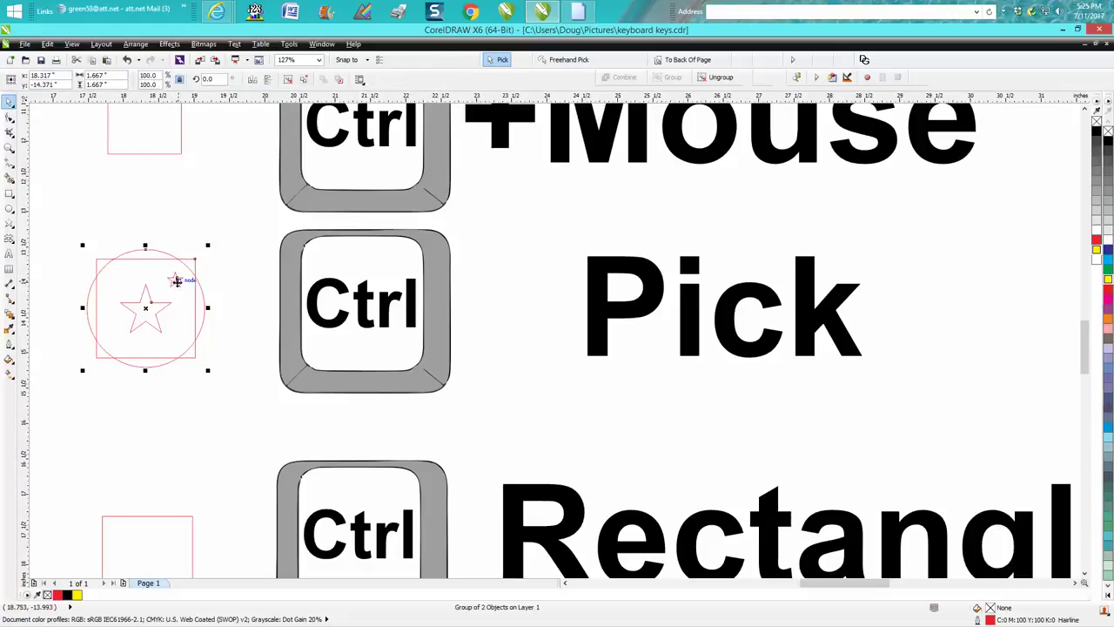
click(212, 242)
click(178, 279)
click(249, 157)
drag(74, 226, 299, 436)
click(234, 274)
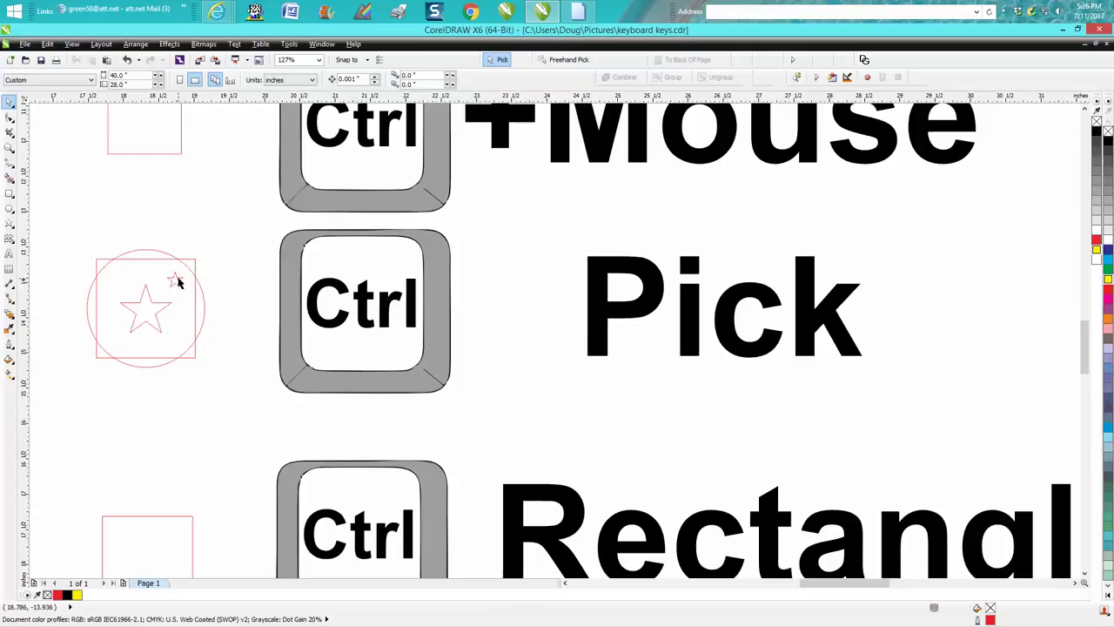
Ctrl-pick the small star inside the group, drag it to the circle's centre, and reselect the group.
click(176, 282)
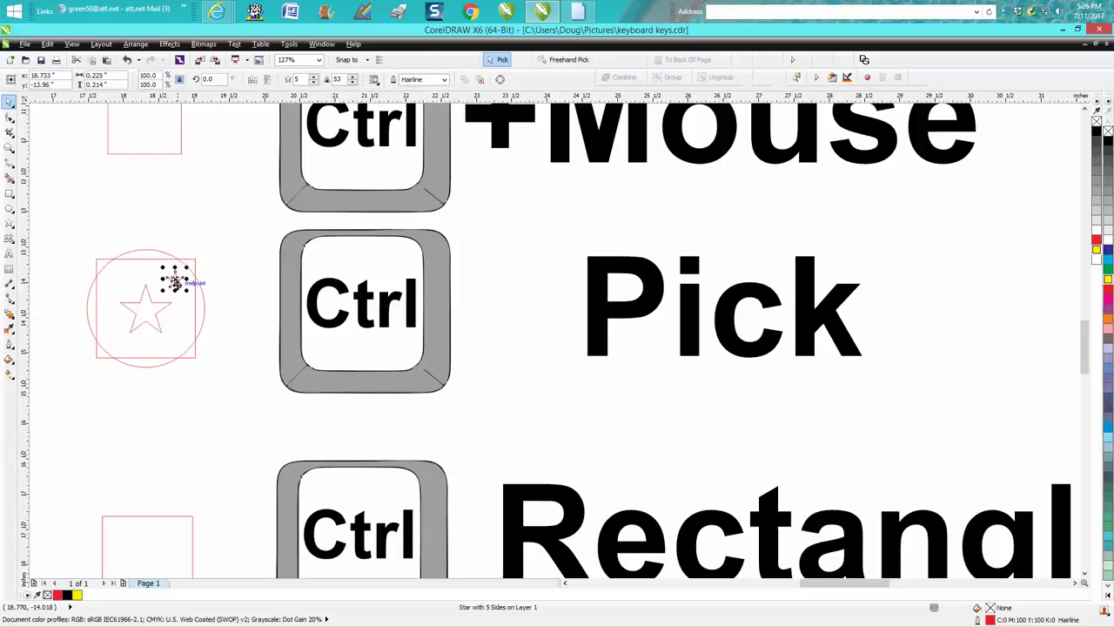
drag(174, 278, 122, 279)
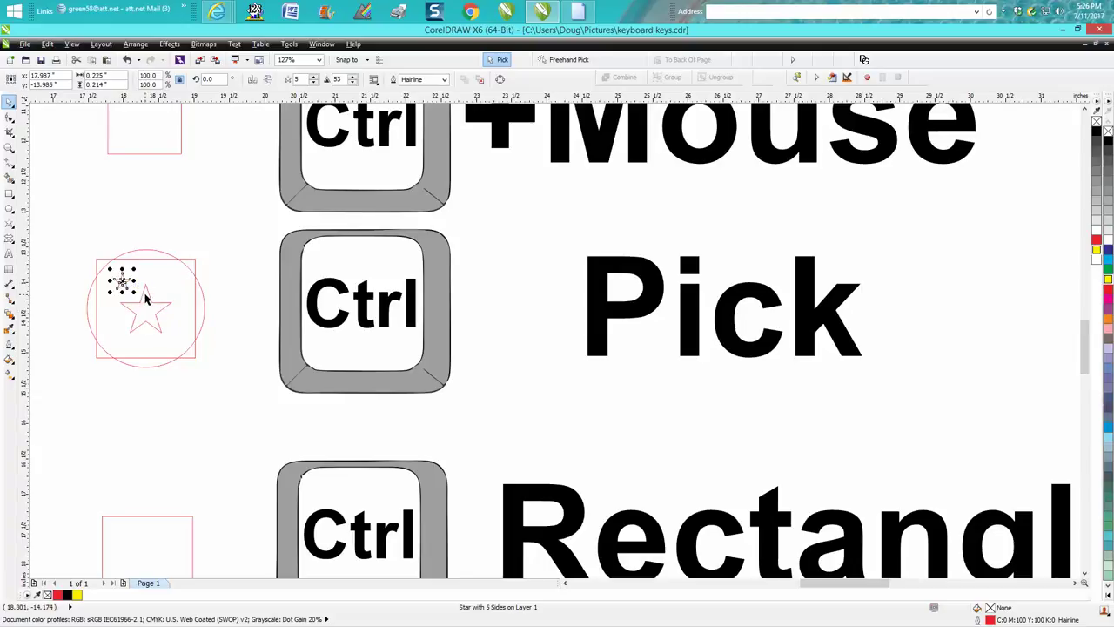
click(145, 299)
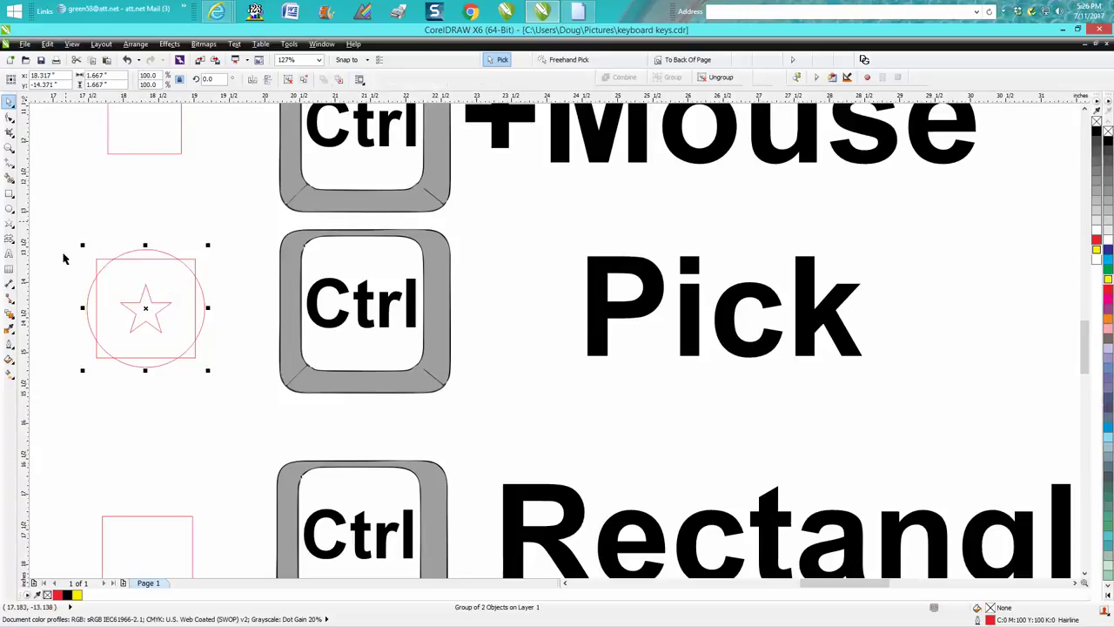
drag(64, 225, 212, 374)
scroll(261, 339, down, 2)
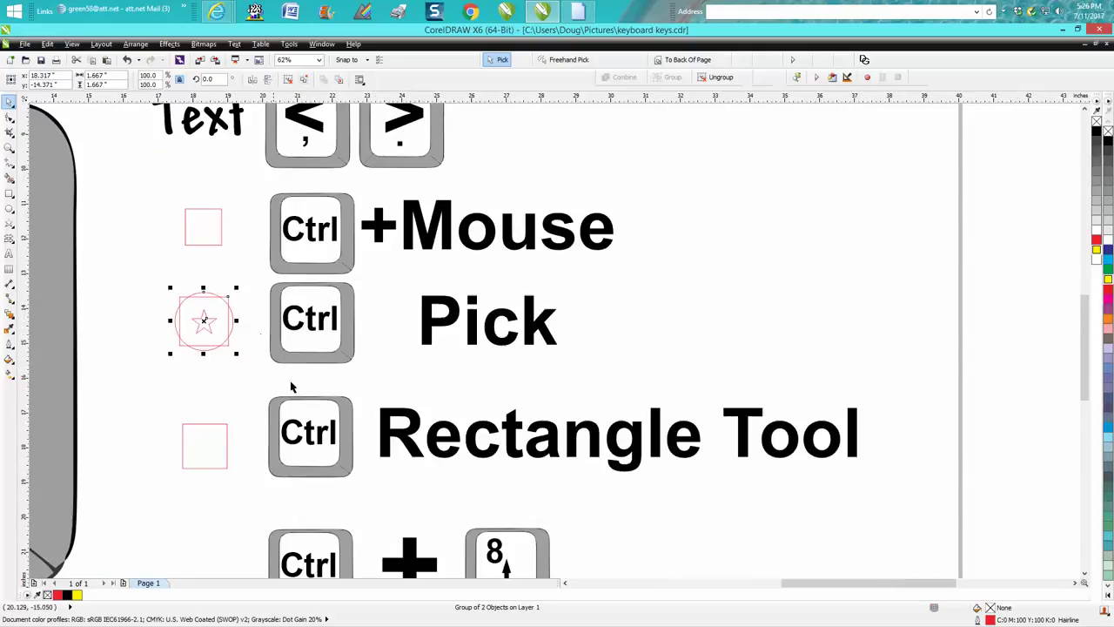
With the Rectangle tool, draw two overlapping squares and a thin 0.733 × 3.0-inch rectangle beside the +Mouse row.
click(9, 193)
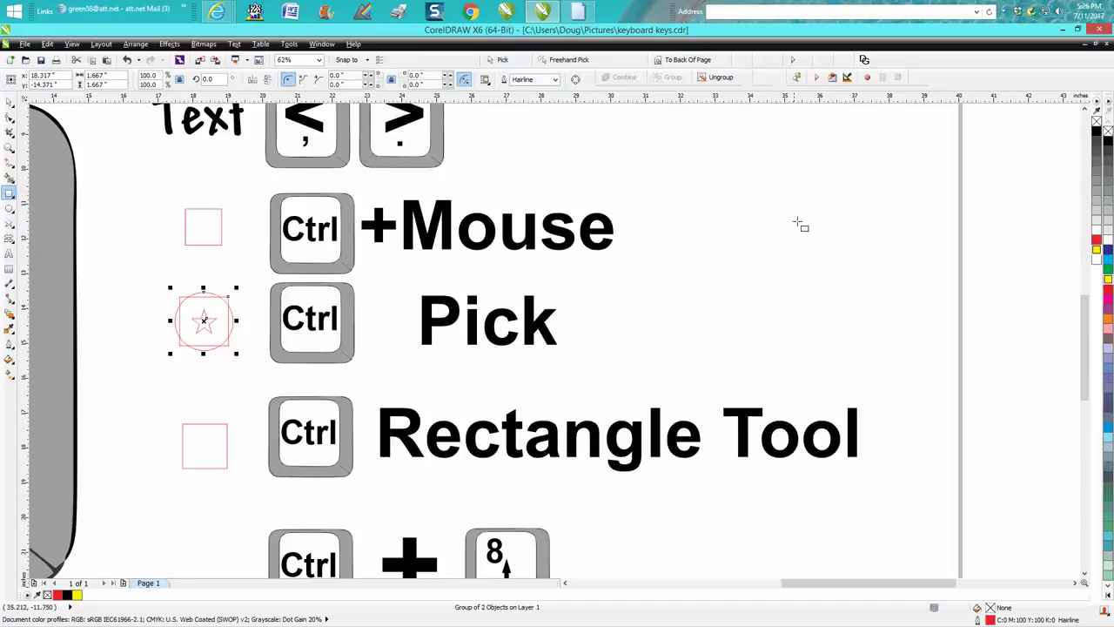
drag(841, 202, 746, 322)
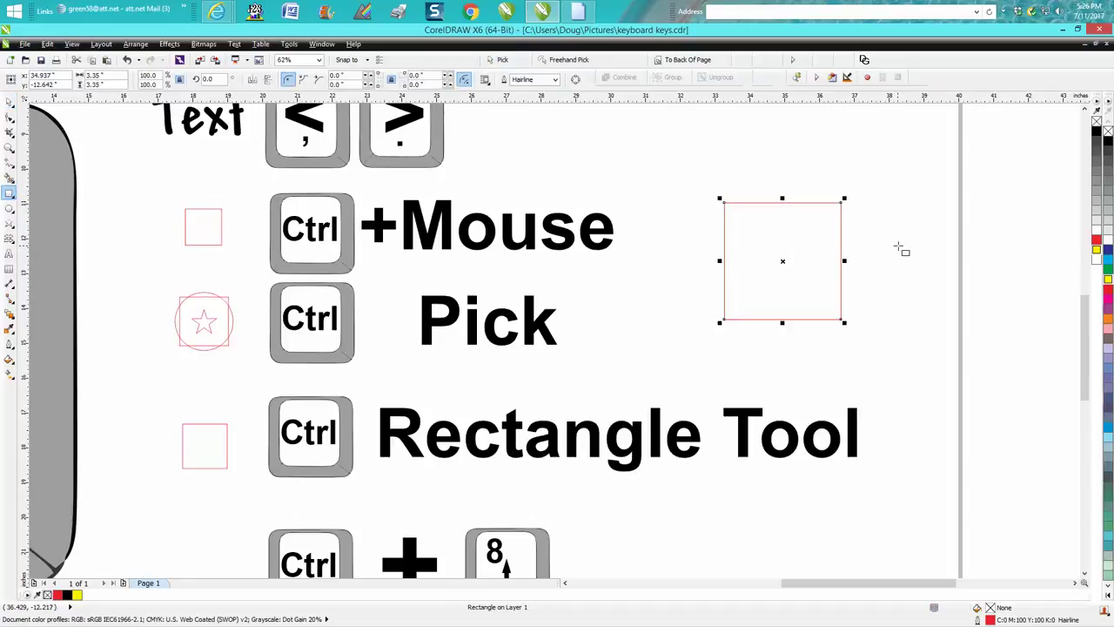
drag(898, 247, 925, 348)
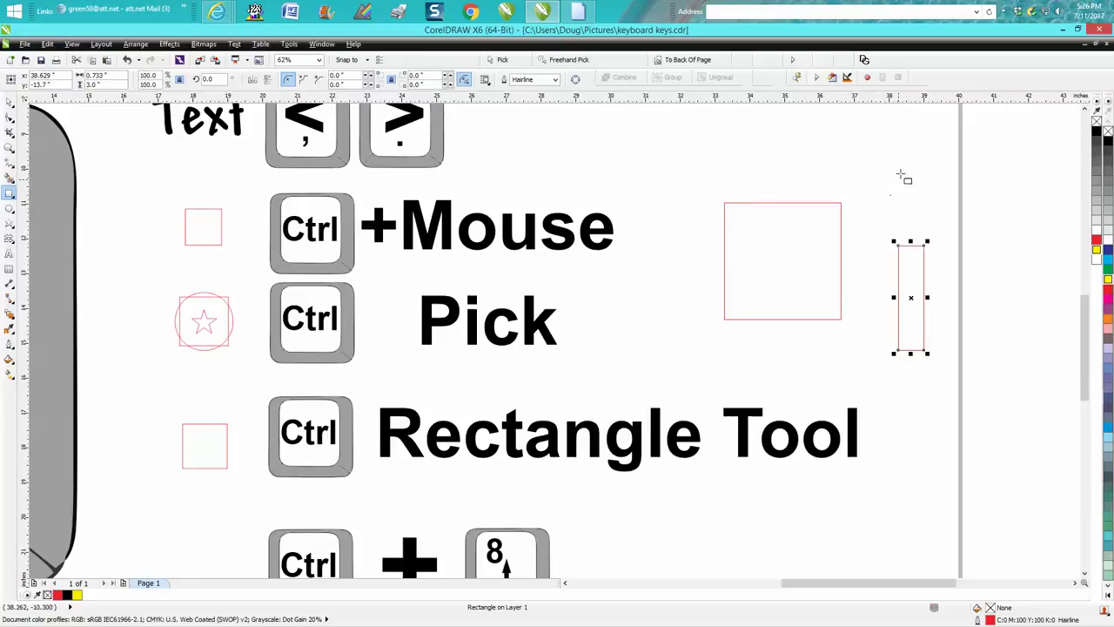
drag(890, 173, 803, 268)
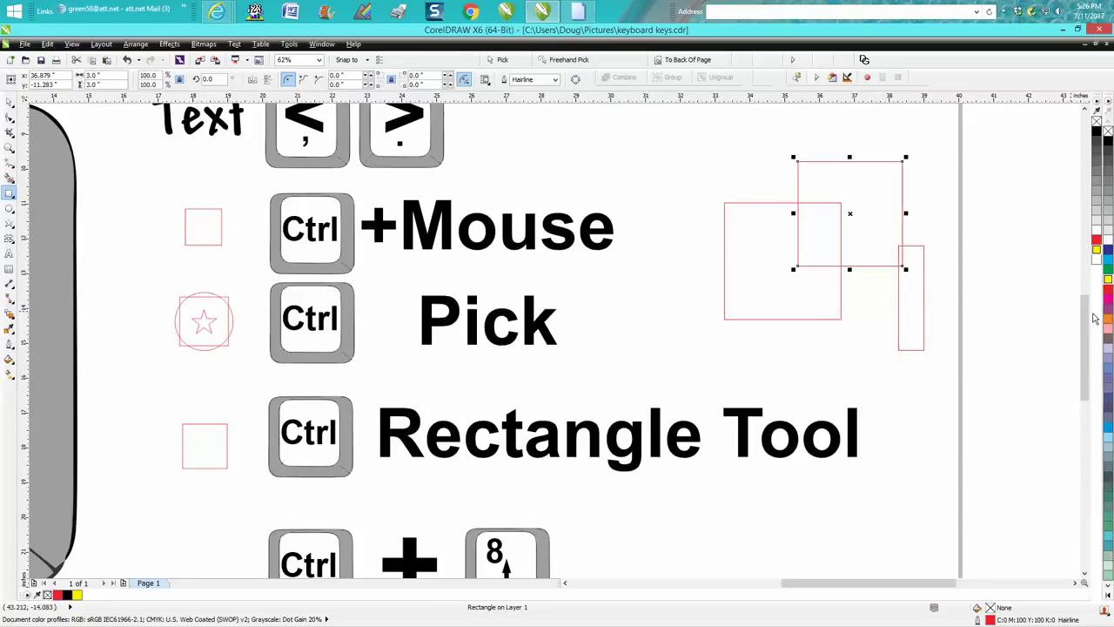
drag(1088, 319, 1086, 414)
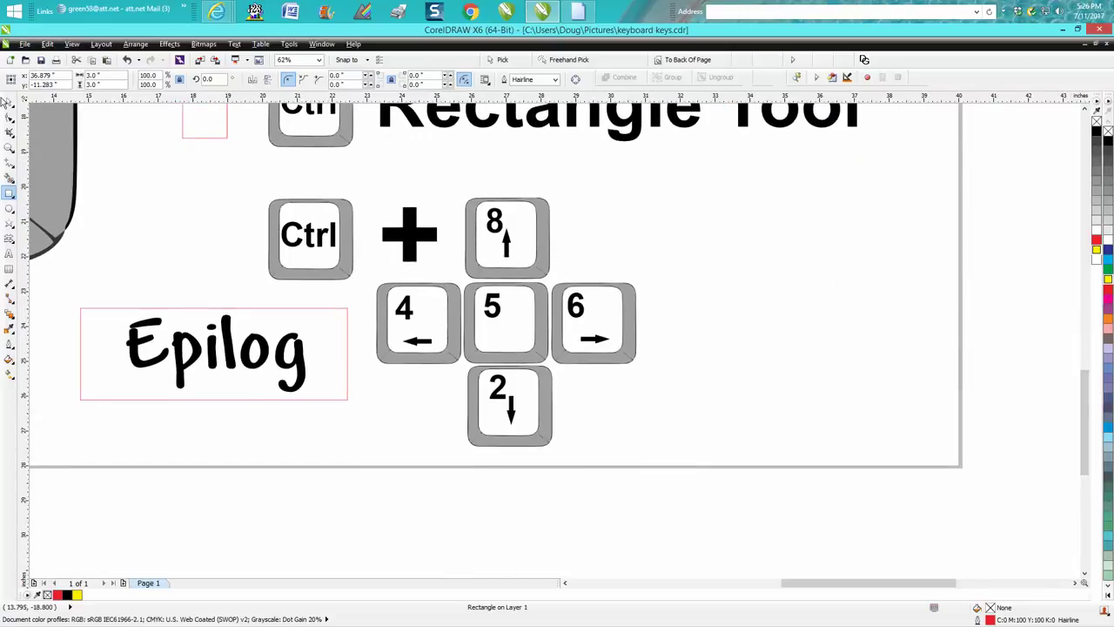
Set the Epilog text's font size to 160 pt.
click(9, 103)
click(222, 333)
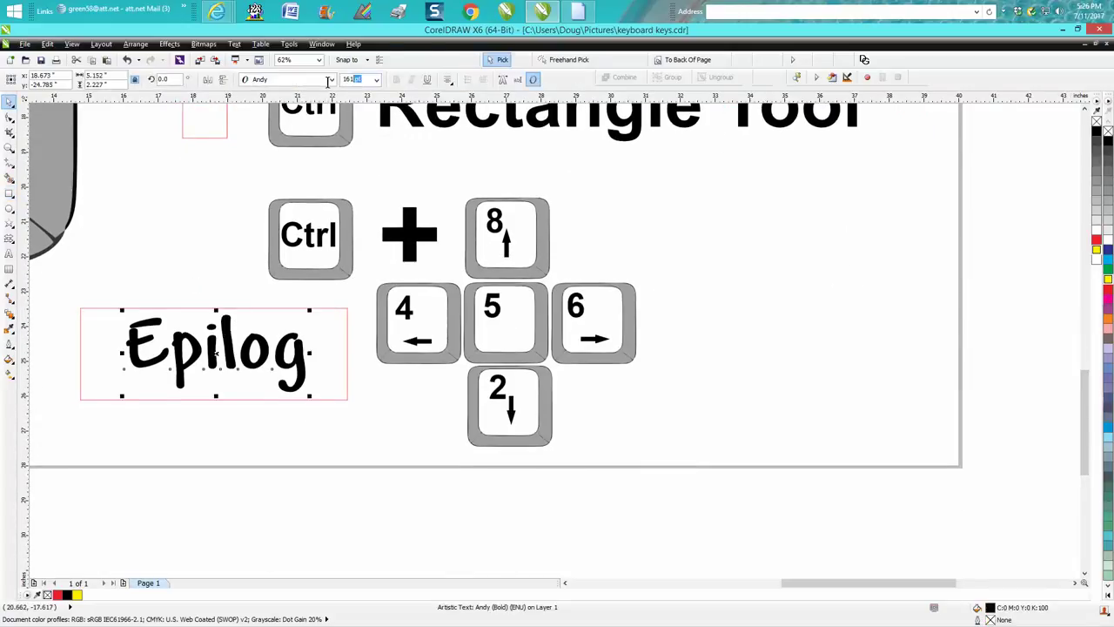
click(356, 79)
text(160)
key(Return)
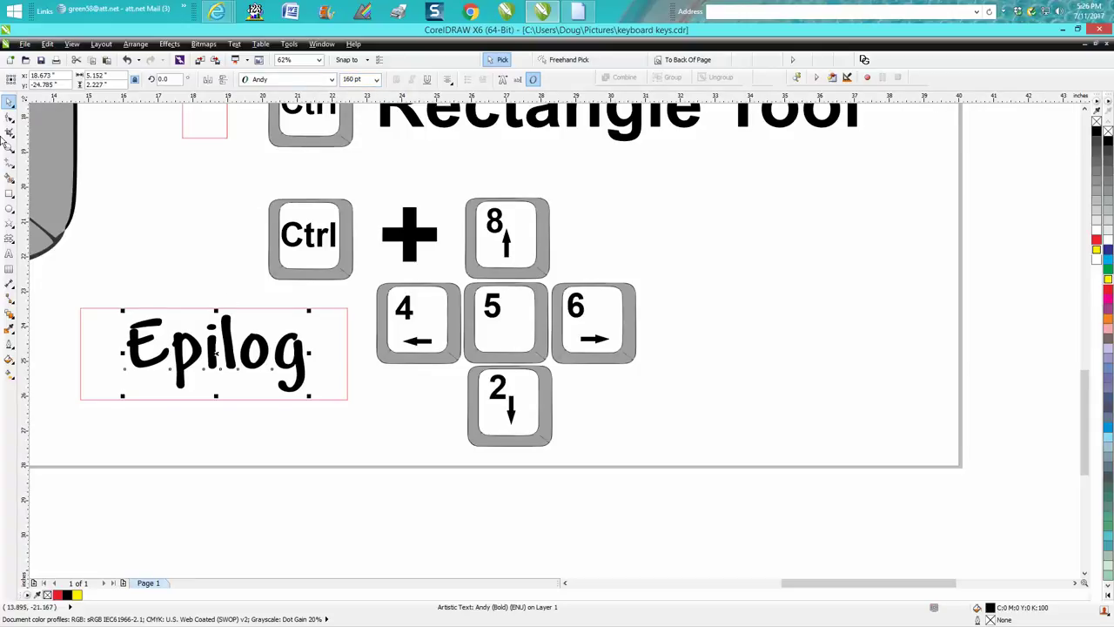
Zoom in on the arrow keys and Epilog, then change Epilog to 161 pt.
click(9, 146)
drag(75, 221, 679, 462)
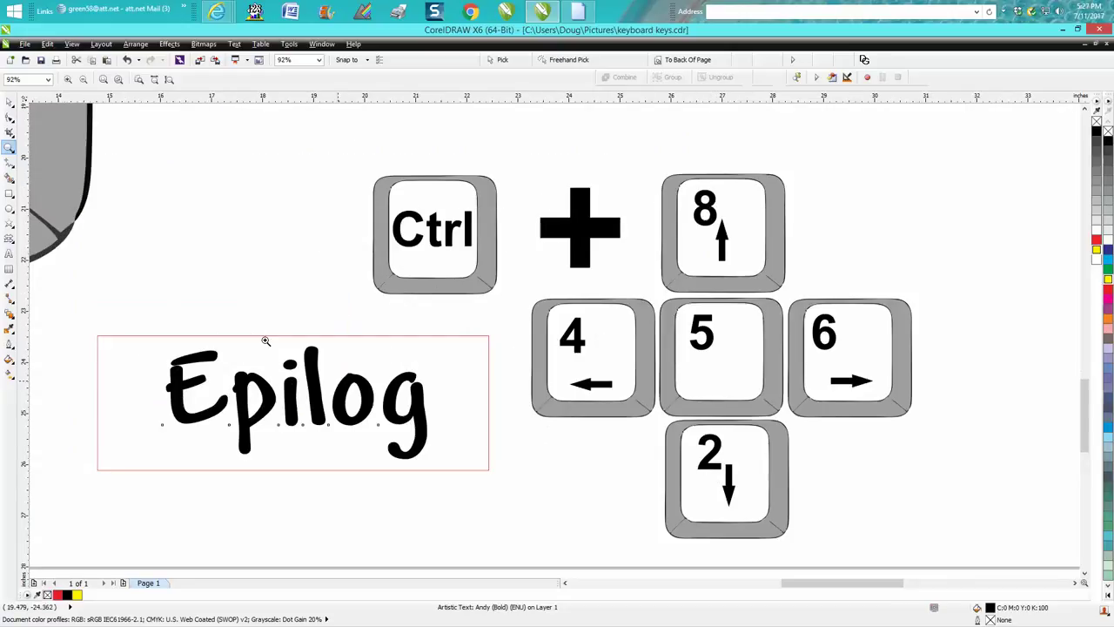
click(7, 103)
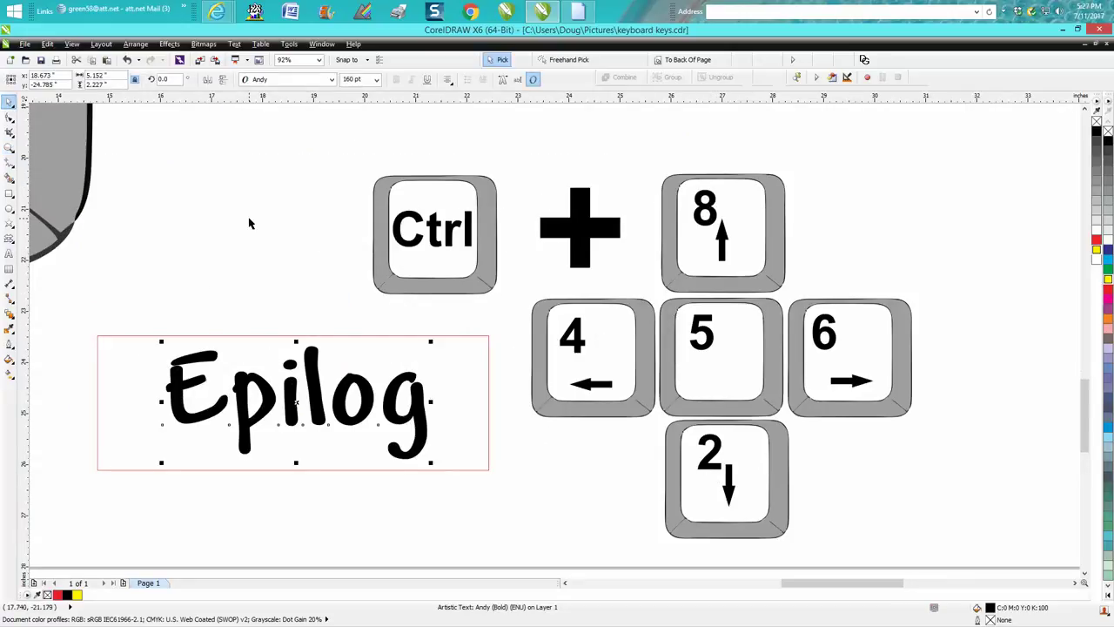
click(364, 81)
text(1)
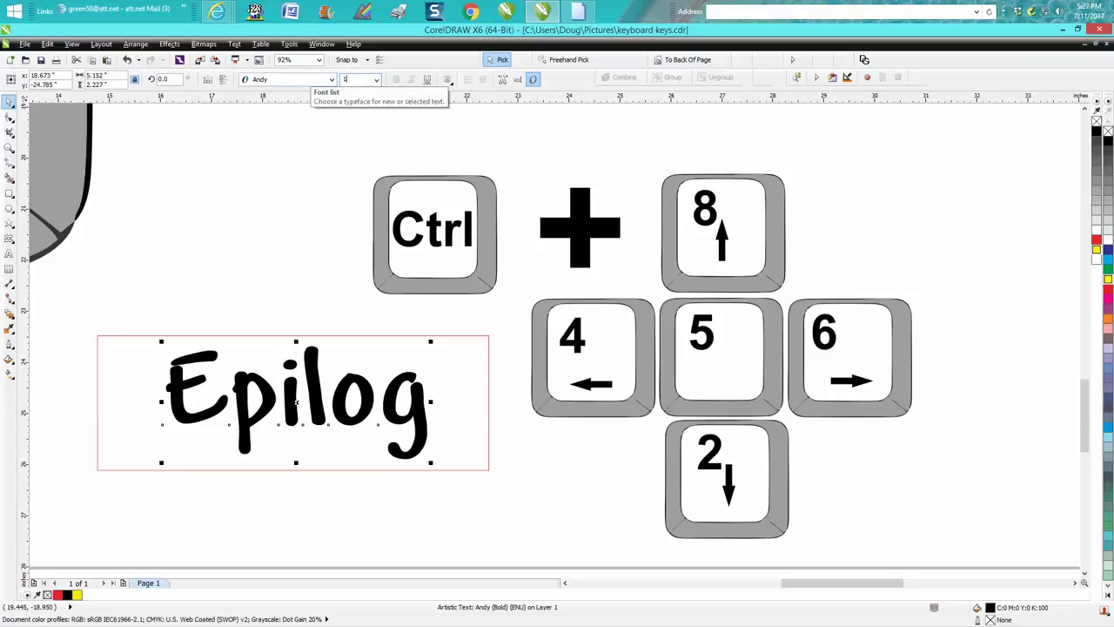
text(61)
key(Return)
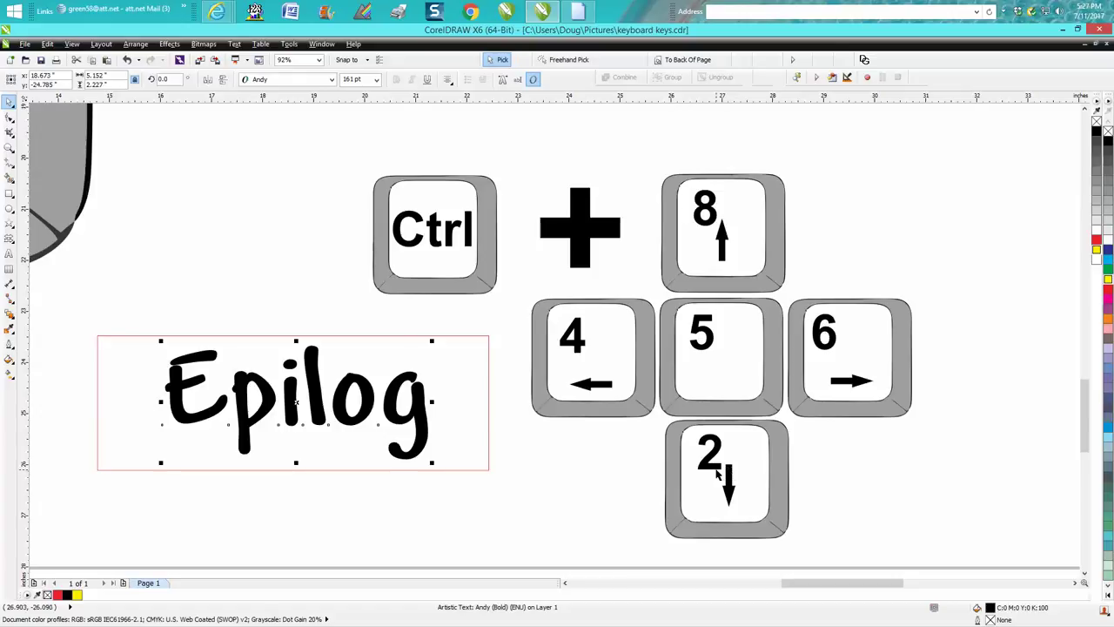
key(ctrl+KP_4)
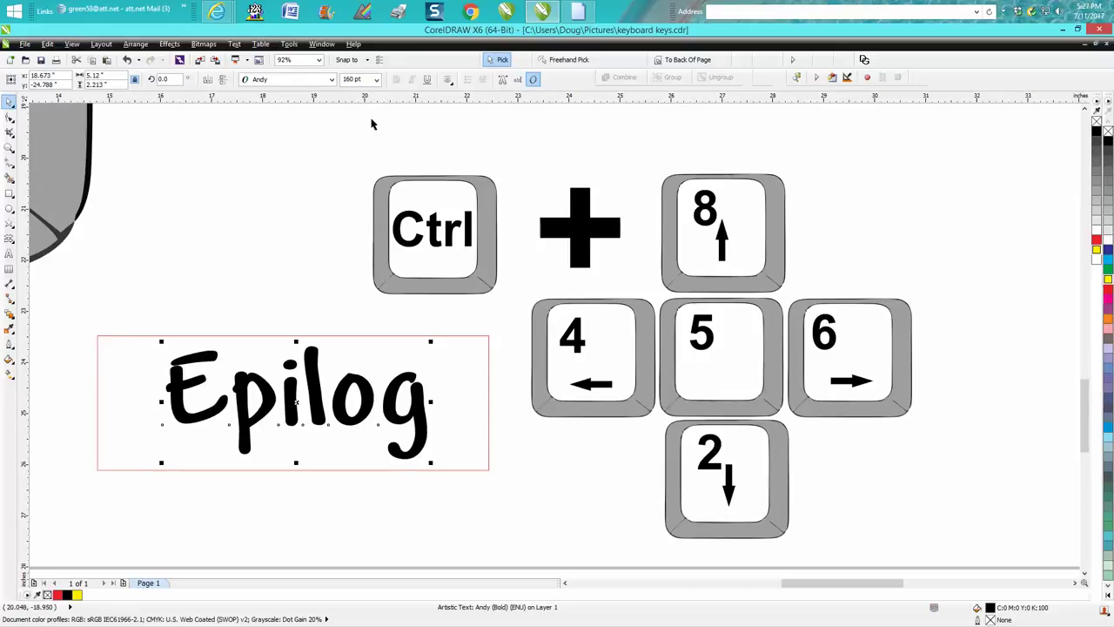
key(ctrl+KP_4)
key(ctrl+KP_4)
key(ctrl+KP_4)
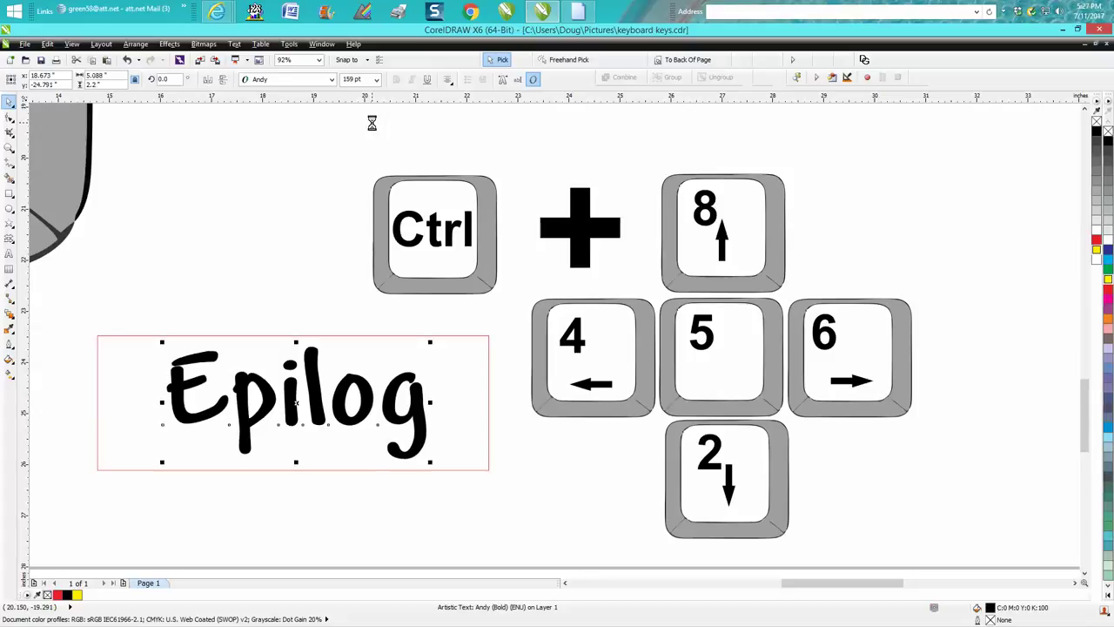
key(ctrl+KP_4)
key(ctrl+KP_4)
key(ctrl+KP_4)
key(ctrl+KP_4)
key(ctrl+KP_4)
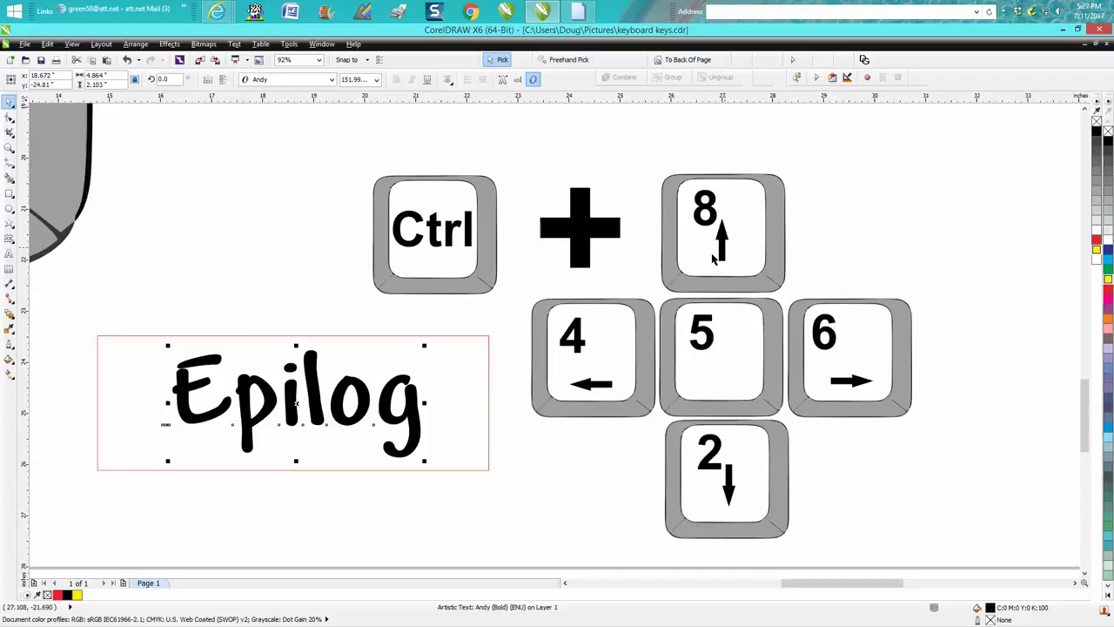
key(ctrl+KP_8)
key(ctrl+KP_8)
key(ctrl+KP_8)
key(ctrl+KP_8)
key(ctrl+KP_8)
key(ctrl+KP_8)
key(ctrl+KP_8)
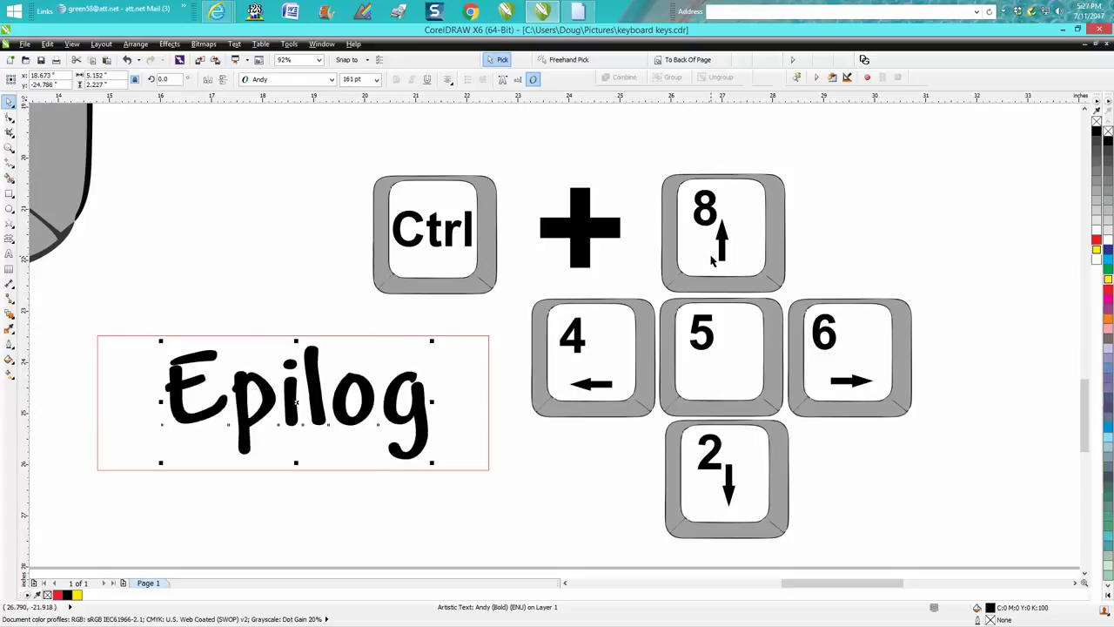
key(ctrl+KP_8)
key(ctrl+KP_8)
key(ctrl+KP_8)
key(ctrl+KP_8)
key(ctrl+KP_8)
key(ctrl+KP_8)
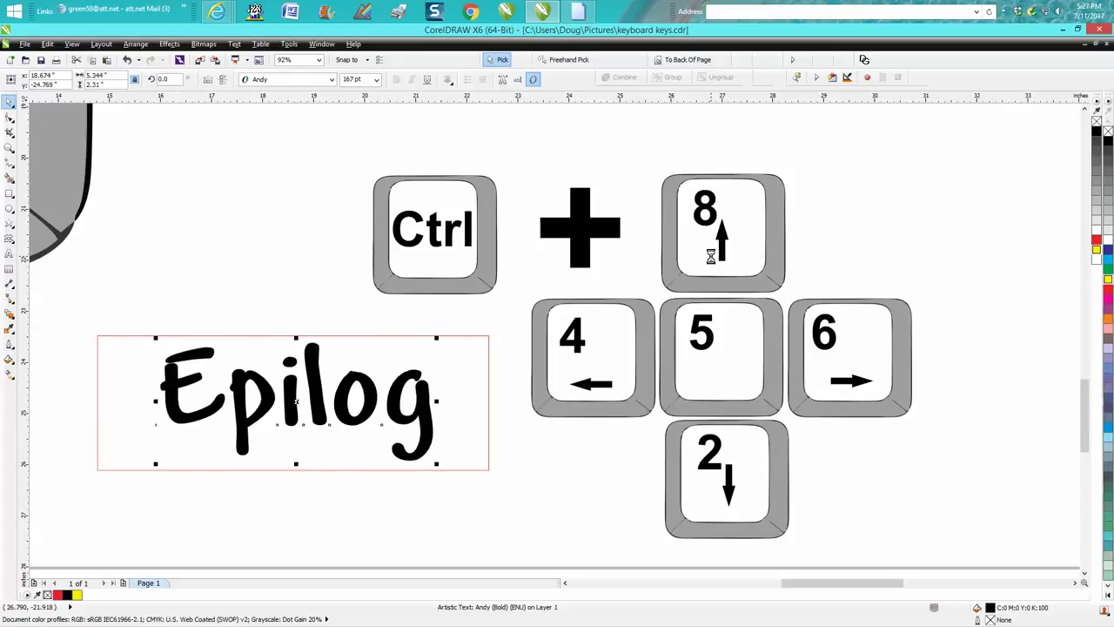
key(ctrl+KP_8)
key(ctrl+KP_8)
key(ctrl+KP_8)
key(ctrl+KP_8)
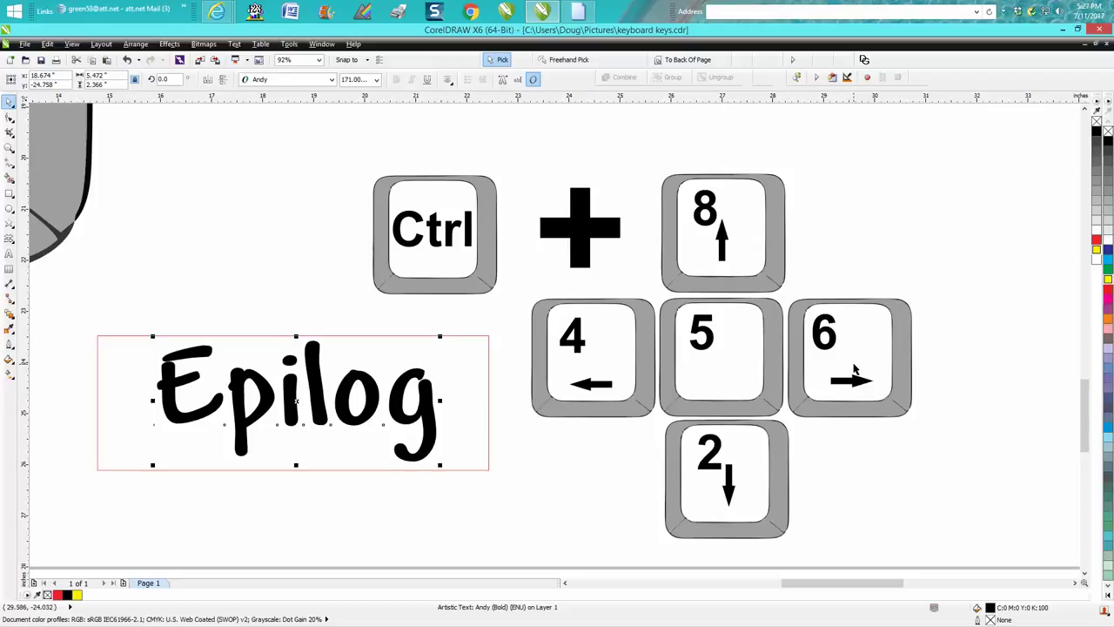
key(ctrl+KP_6)
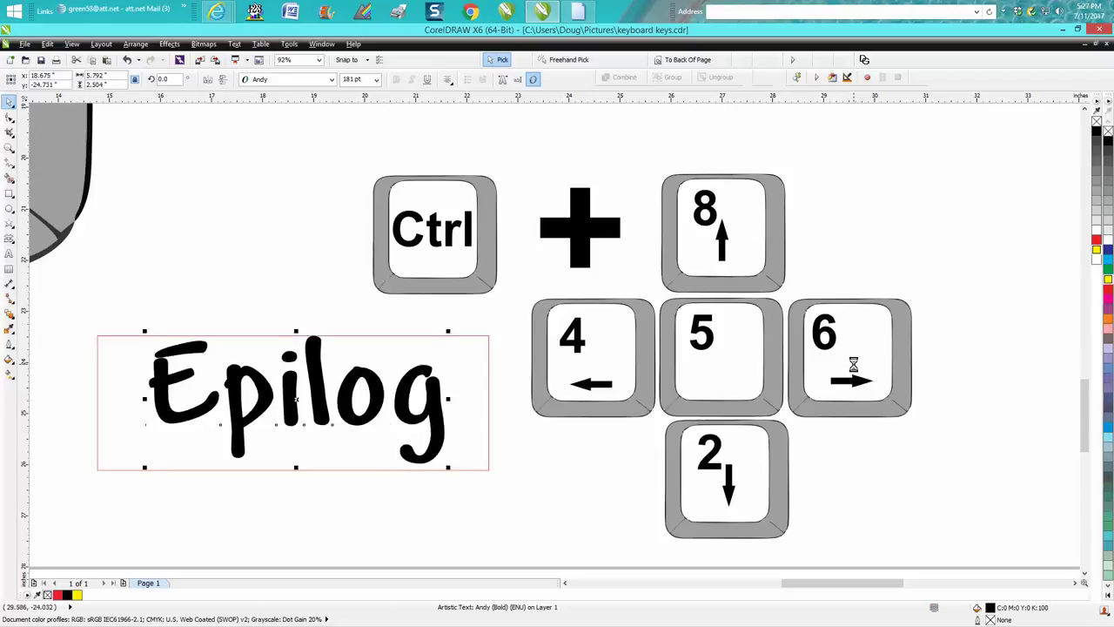
key(ctrl+KP_6)
key(ctrl+KP_6)
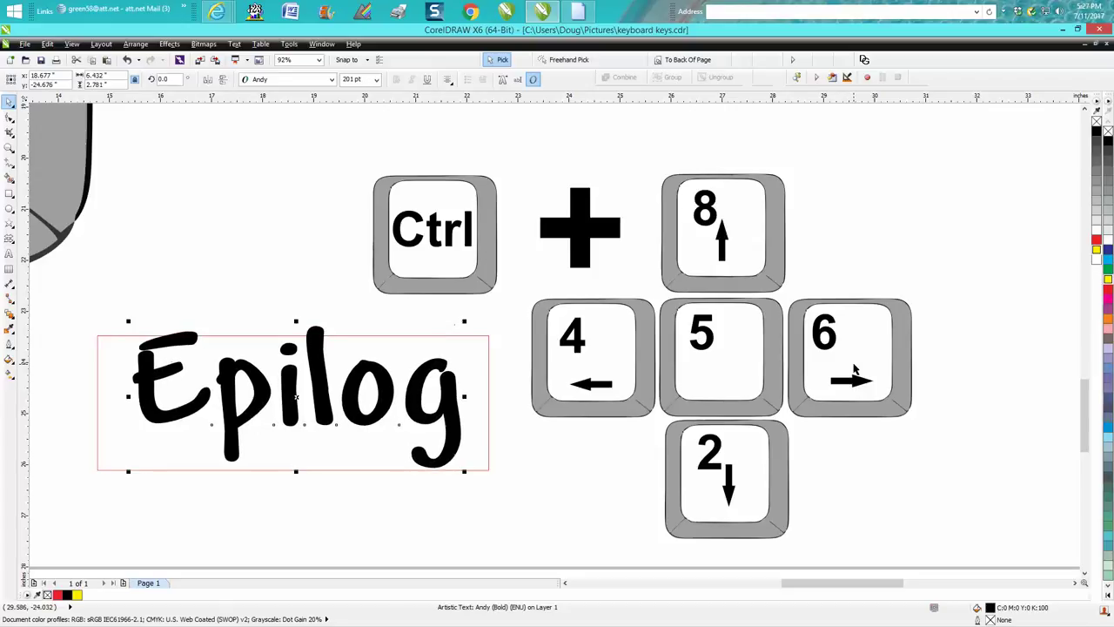
key(ctrl+KP_6)
key(ctrl+KP_6)
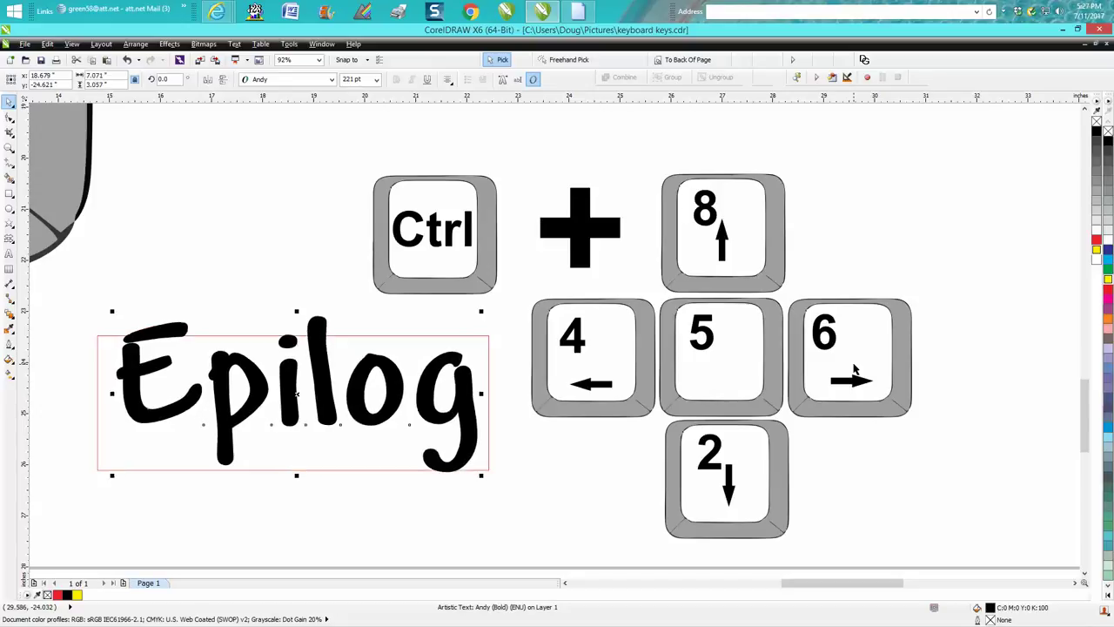
key(ctrl+KP_4)
key(ctrl+KP_4)
key(ctrl+KP_4)
key(ctrl+KP_4)
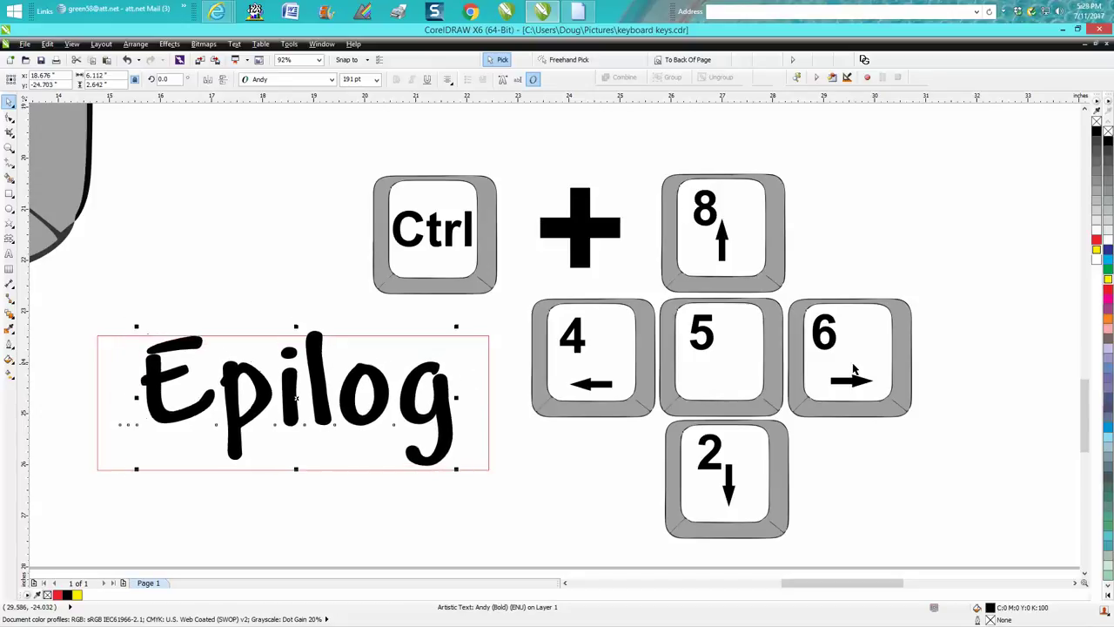
key(ctrl+KP_4)
key(ctrl+KP_4)
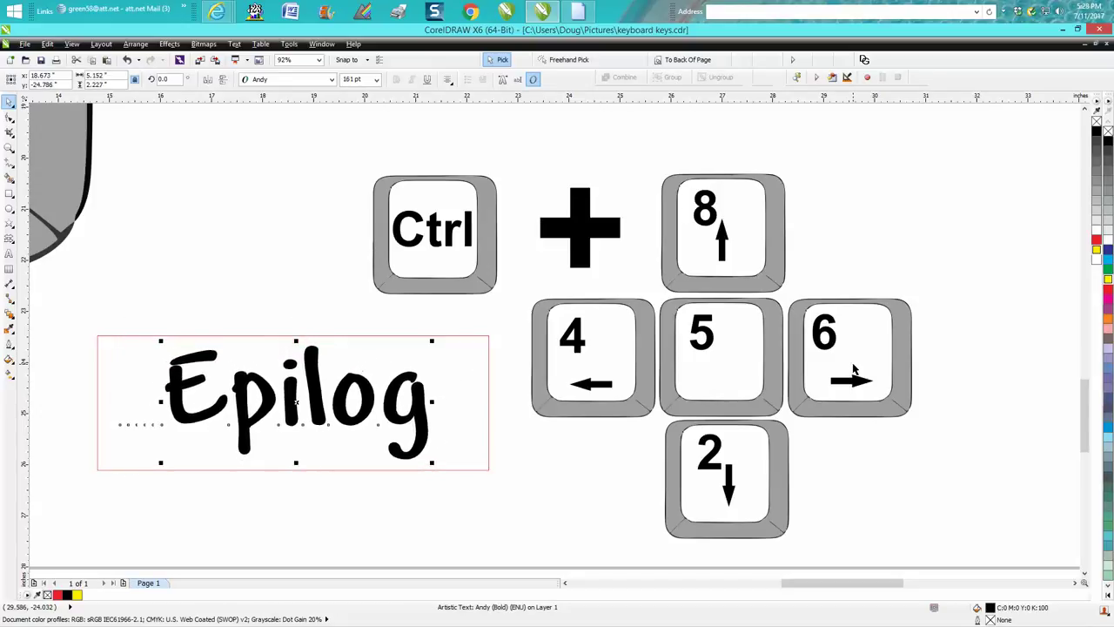
Zoom out to 25% and scroll the page back to the centre of the view.
scroll(855, 370, down, 3)
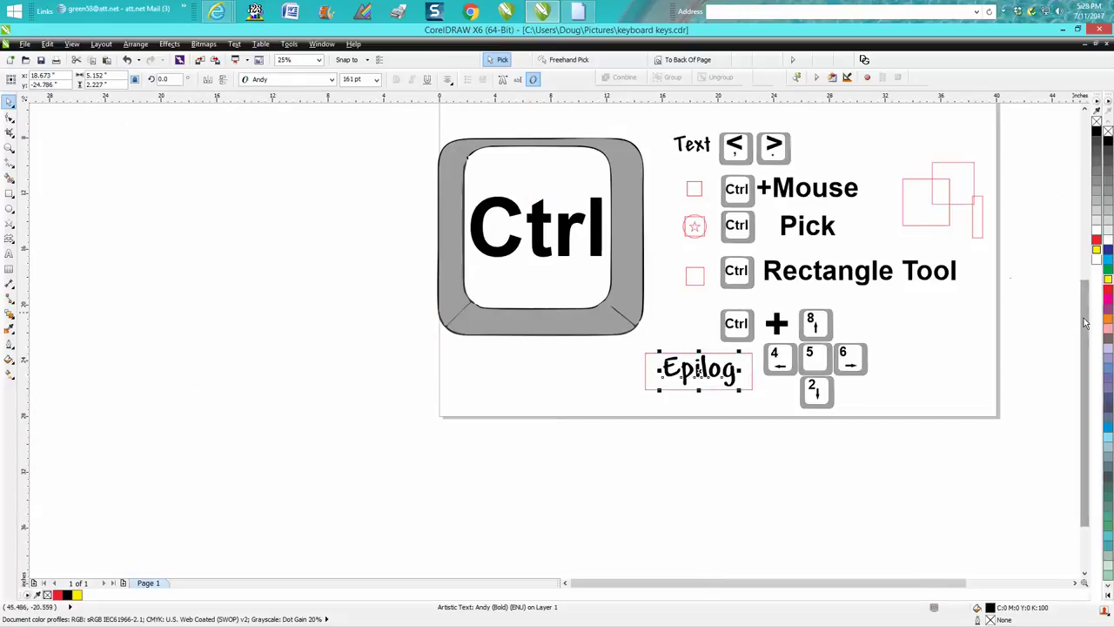
drag(1085, 322, 1086, 289)
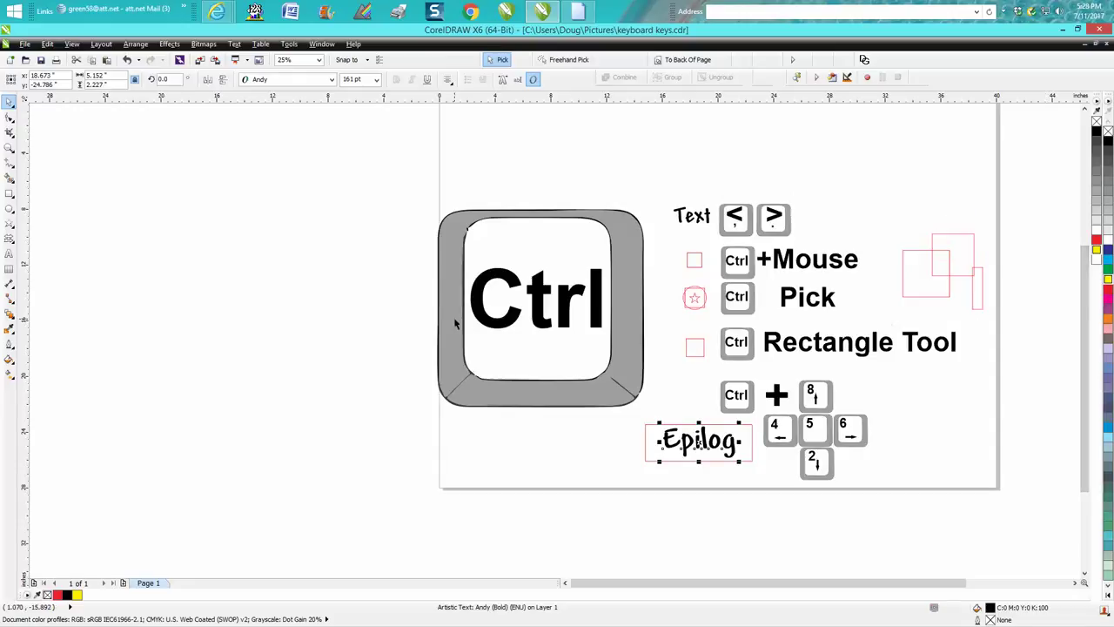